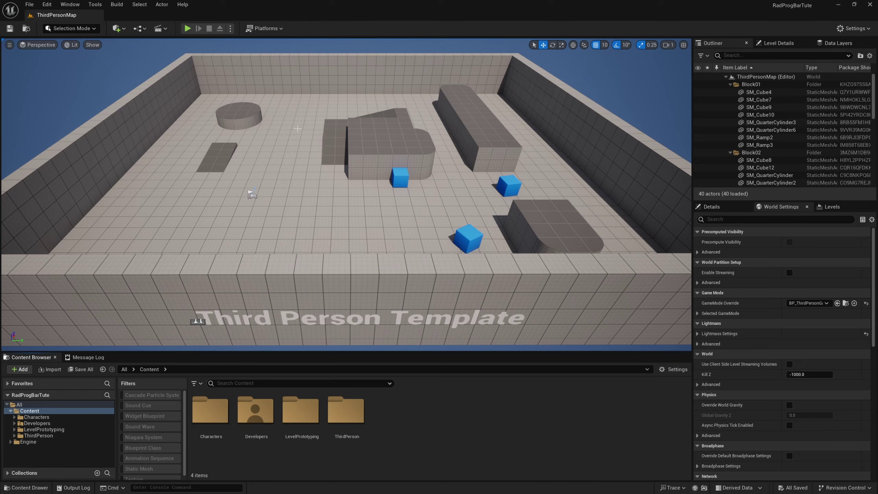
pyautogui.moveTo(297, 128); pyautogui.dragTo(287, 150, button='right')
pyautogui.scroll(-1, 298, 138)
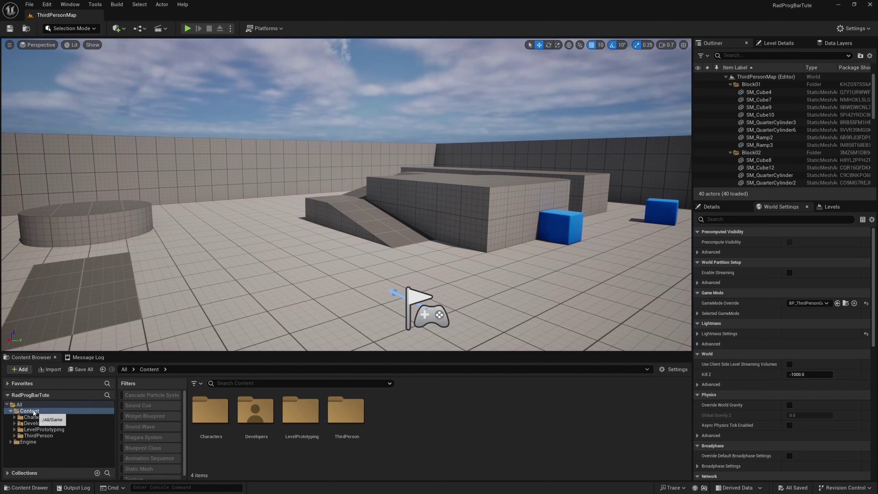
# - Create a folder named RadProgBar inside the Content folder and open it
pyautogui.rightClick(435, 425)
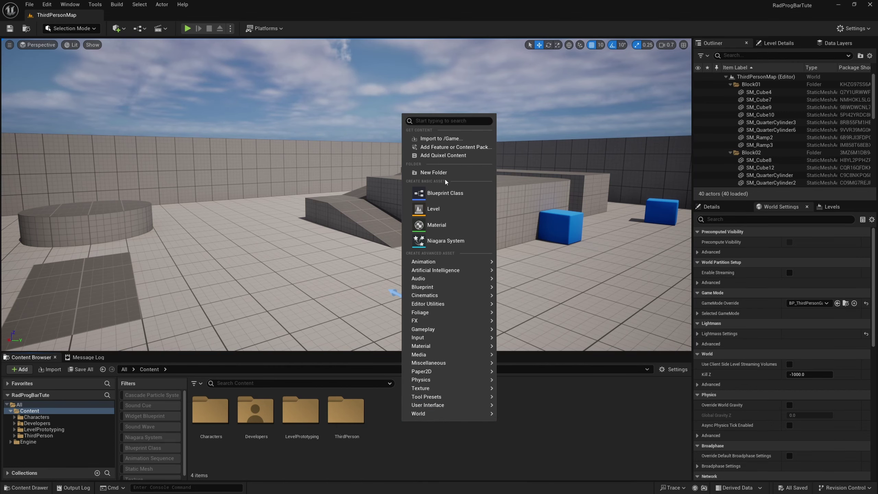
pyautogui.click(436, 172)
pyautogui.write('Ra')
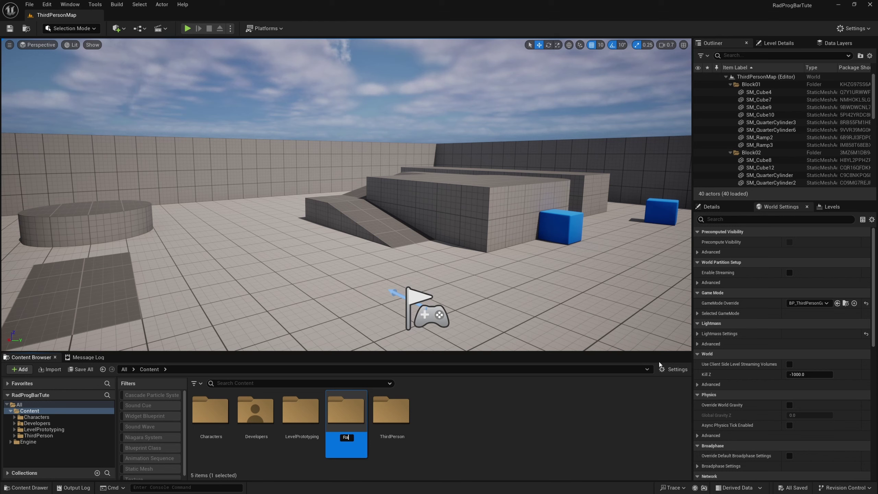
pyautogui.write('dProgBar')
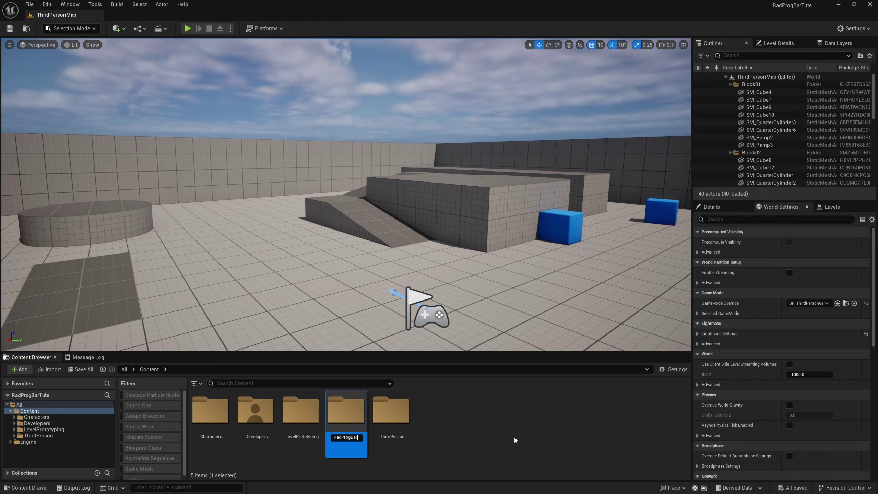
pyautogui.press('Return')
pyautogui.doubleClick(338, 420)
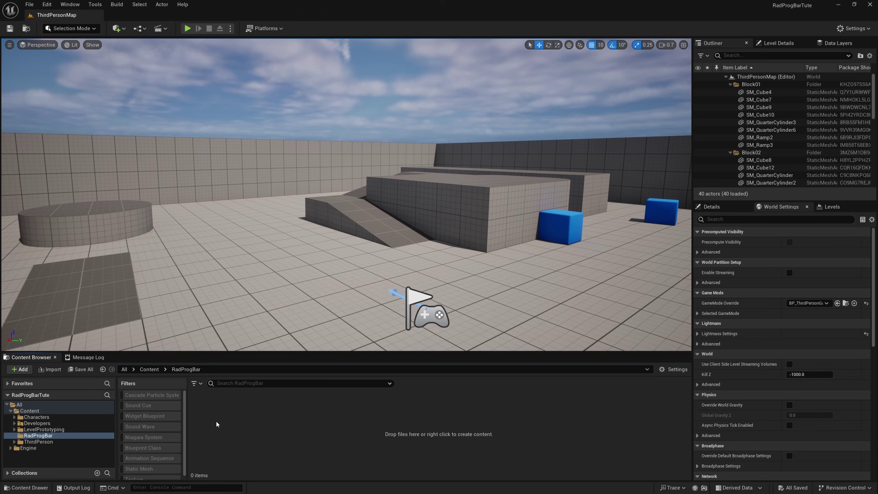
# - Create a material named M_RadProgBar in the RadProgBar folder and open it for editing
pyautogui.rightClick(210, 430)
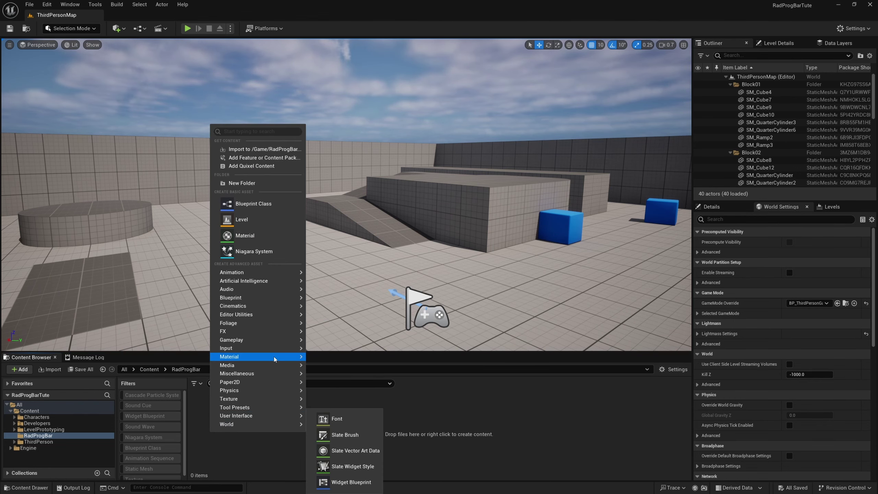
pyautogui.moveTo(273, 357)
pyautogui.click(363, 311)
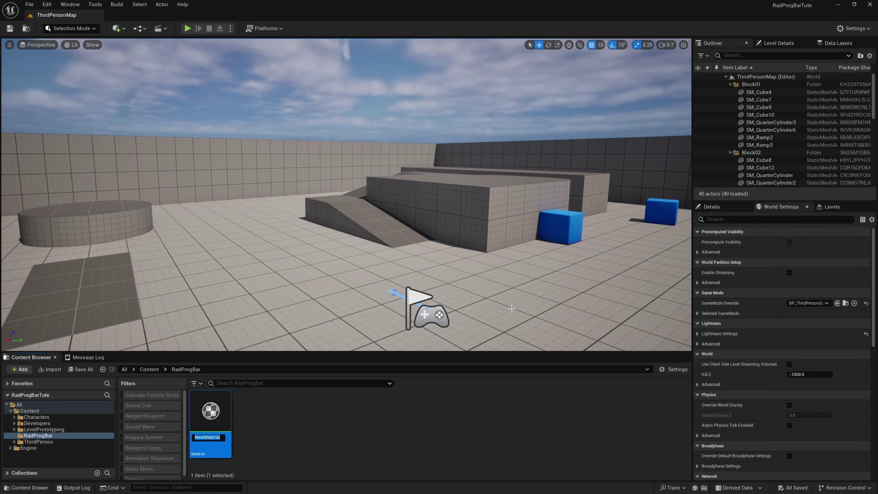
pyautogui.write('M_R')
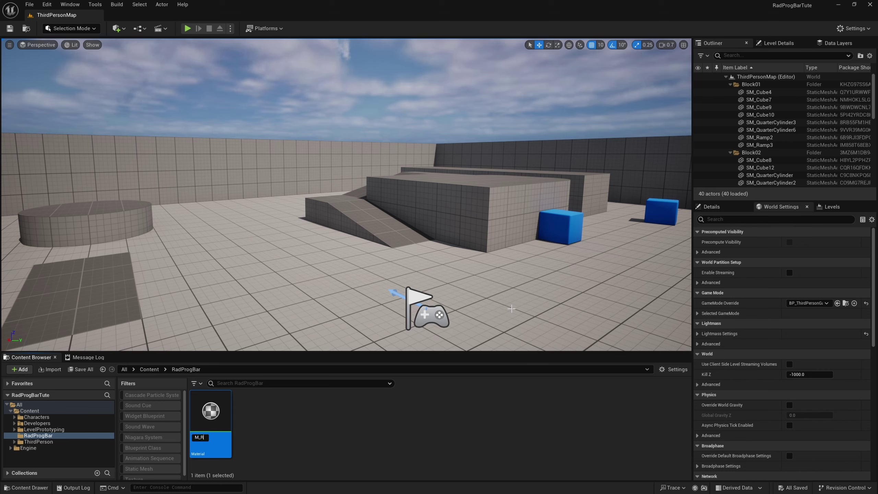
pyautogui.write('adProgBar')
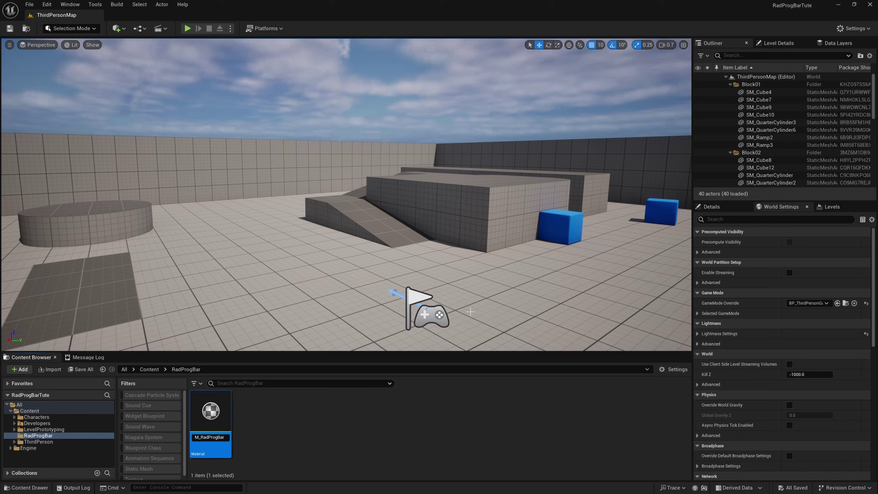
pyautogui.press('Return')
pyautogui.doubleClick(211, 420)
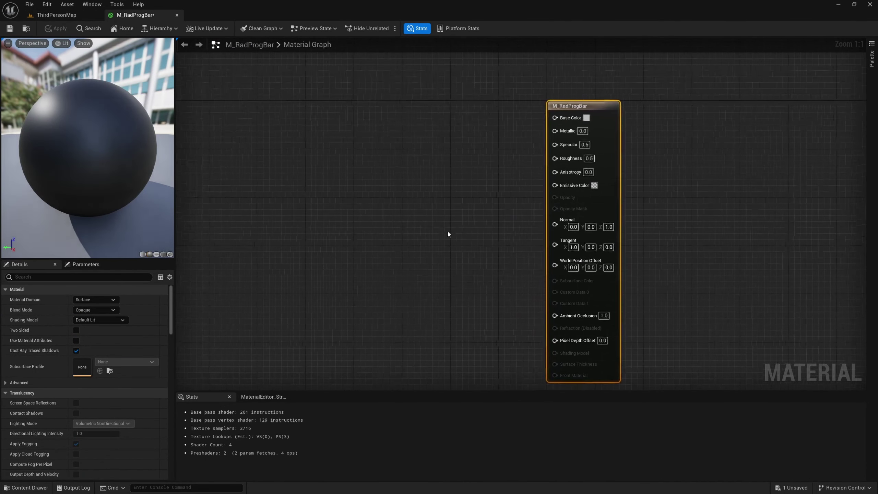
# - Set the material's domain to User Interface and its blend mode to Translucent
pyautogui.click(98, 299)
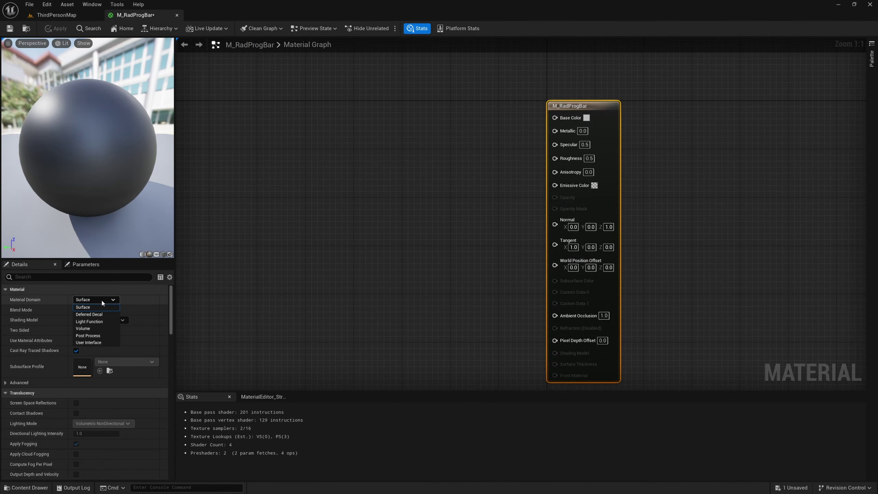
pyautogui.click(100, 342)
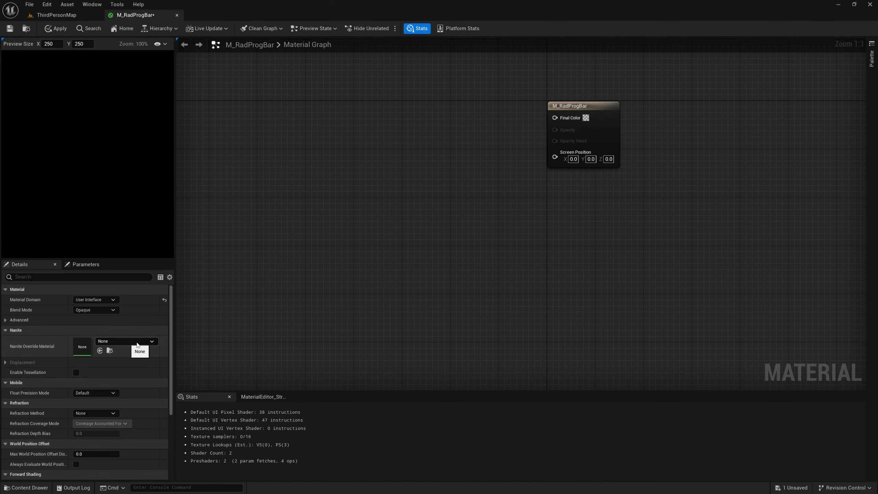
pyautogui.click(103, 311)
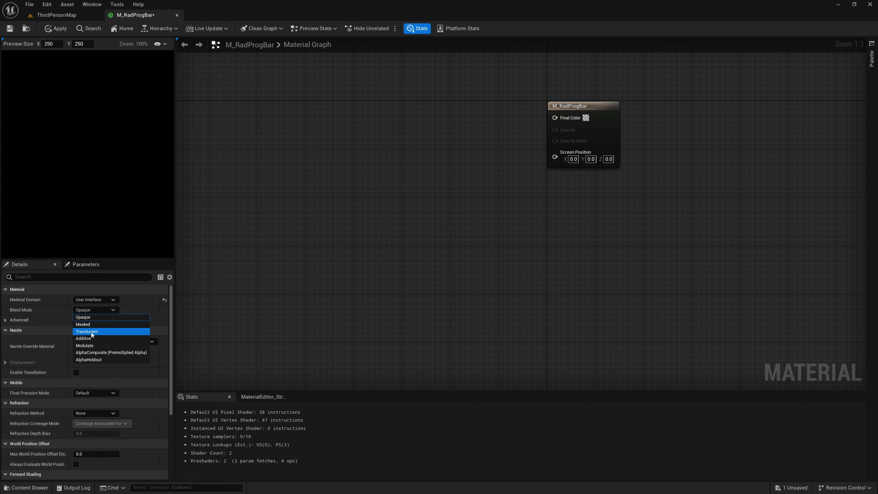
pyautogui.click(91, 332)
# - Add a Constant node with value 1 and connect it to the material's Final Color input
pyautogui.moveTo(520, 147); pyautogui.dragTo(480, 221, button='right')
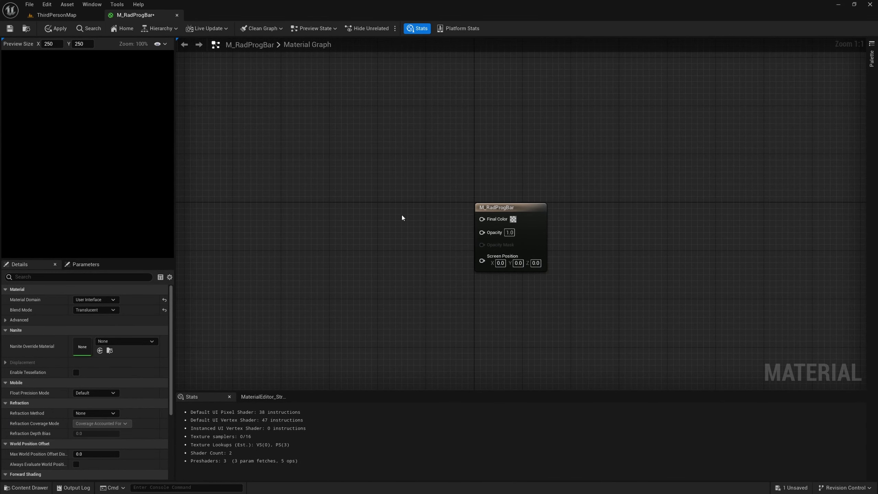
pyautogui.press('1')
pyautogui.click(398, 194)
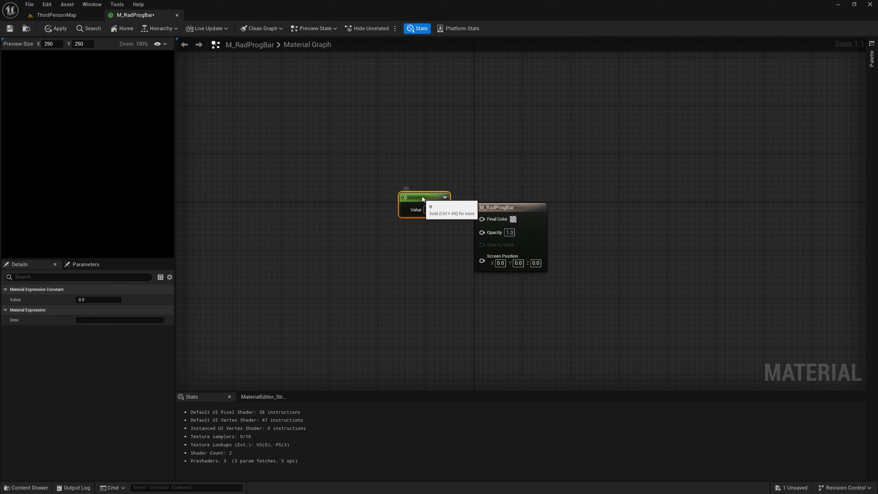
pyautogui.click(412, 207)
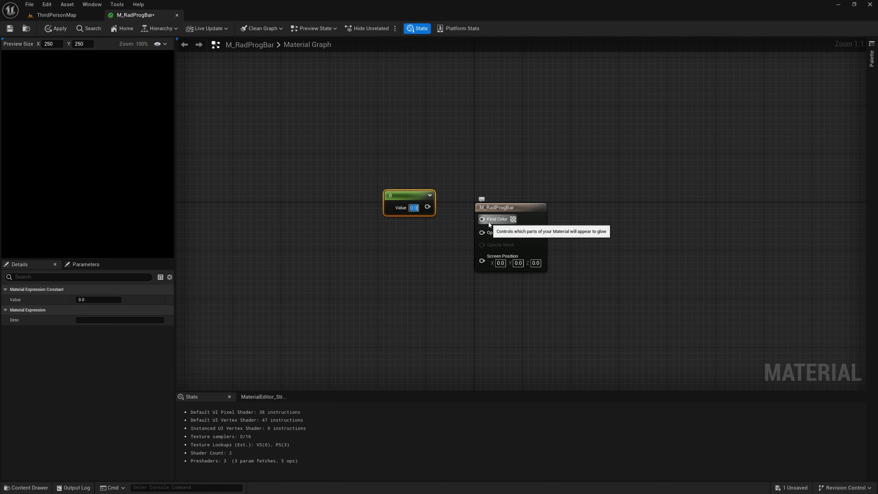
pyautogui.write('1')
pyautogui.click(428, 237)
pyautogui.moveTo(428, 207); pyautogui.dragTo(481, 219)
pyautogui.click(415, 198)
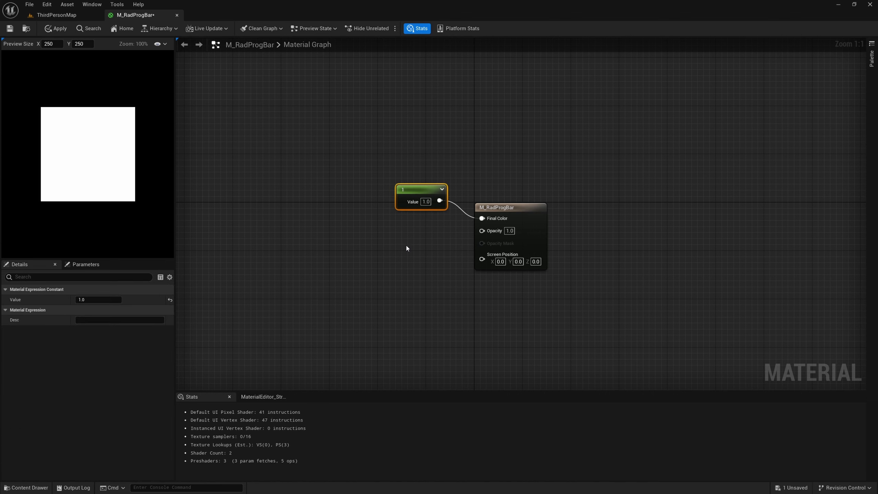
pyautogui.click(406, 245)
# - Add a RadialGradientExponential node below the constant and connect its output to the material's Opacity input
pyautogui.moveTo(406, 244)
pyautogui.mouseDown(button='right')
pyautogui.moveTo(396, 247)
pyautogui.moveTo(402, 243)
pyautogui.mouseUp(button='right')
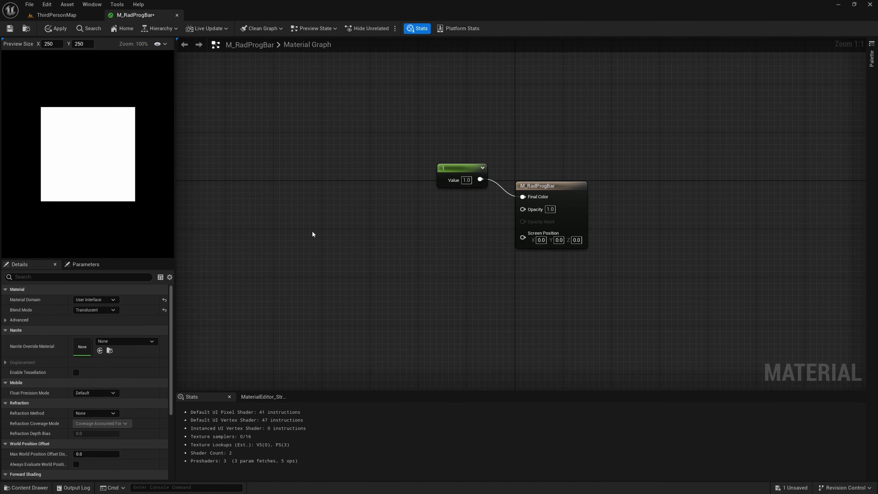
pyautogui.rightClick(342, 222)
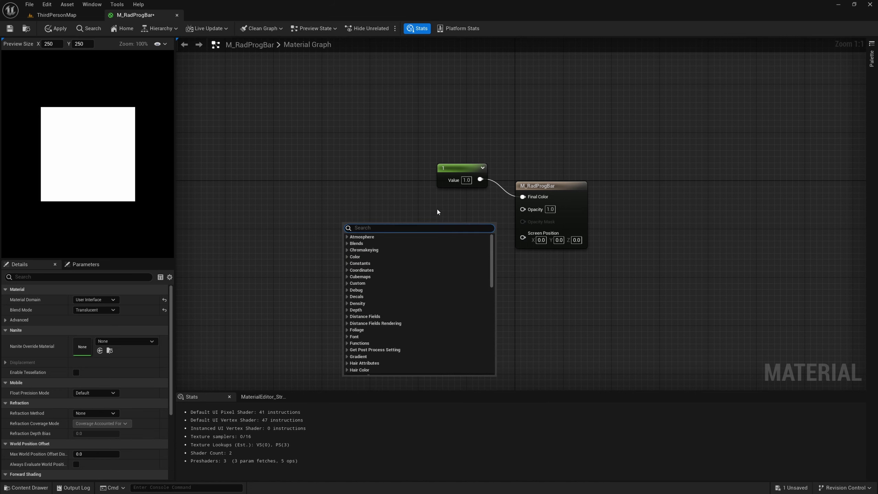
pyautogui.write('radia')
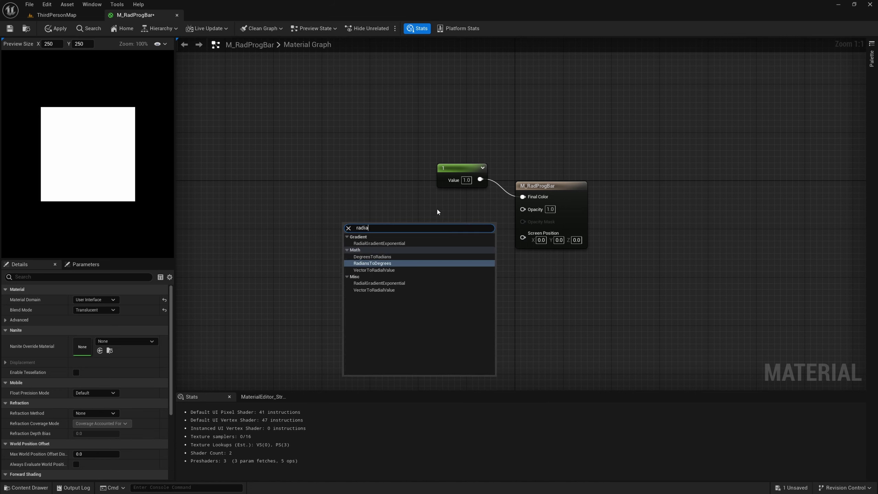
pyautogui.write('lgradient')
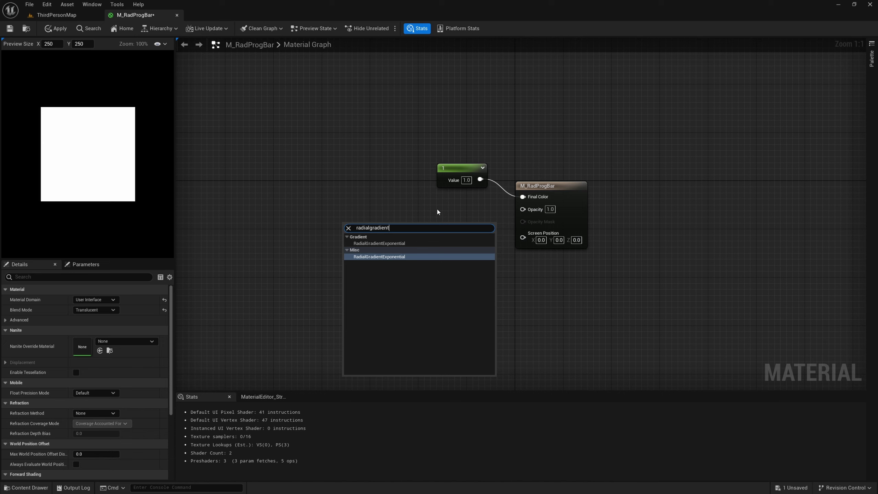
pyautogui.press('Return')
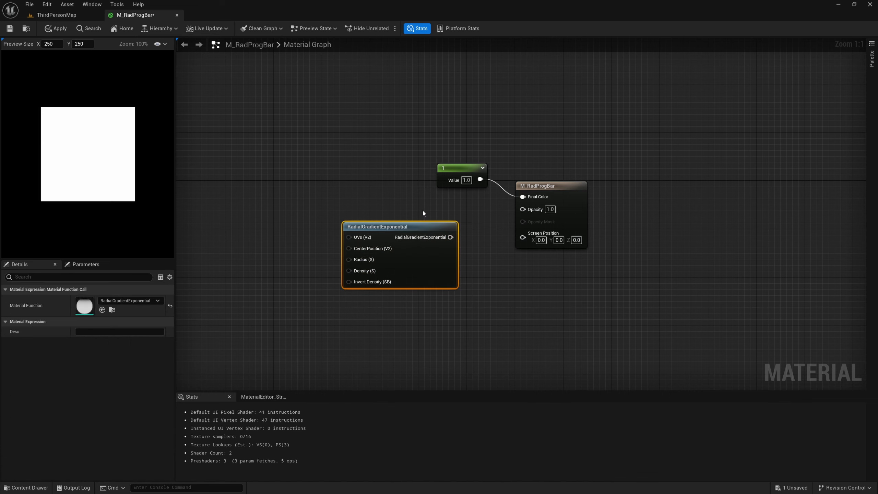
pyautogui.moveTo(450, 237); pyautogui.dragTo(522, 208)
pyautogui.moveTo(432, 234); pyautogui.dragTo(435, 224)
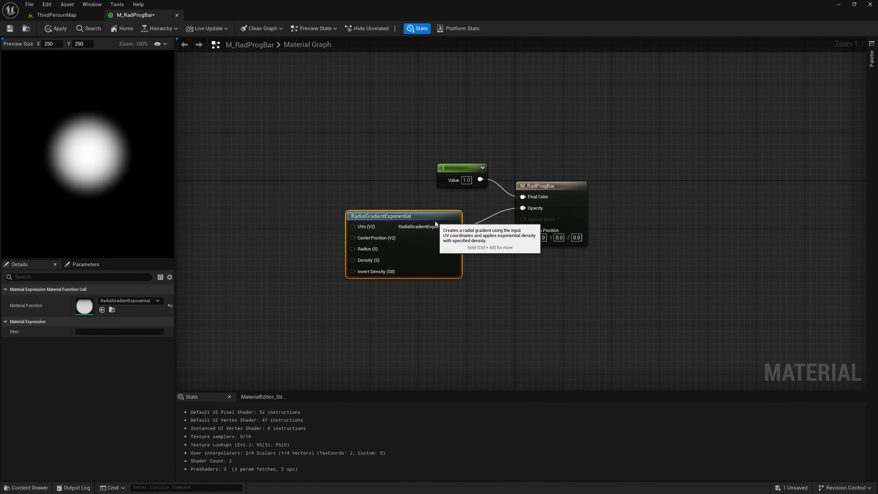